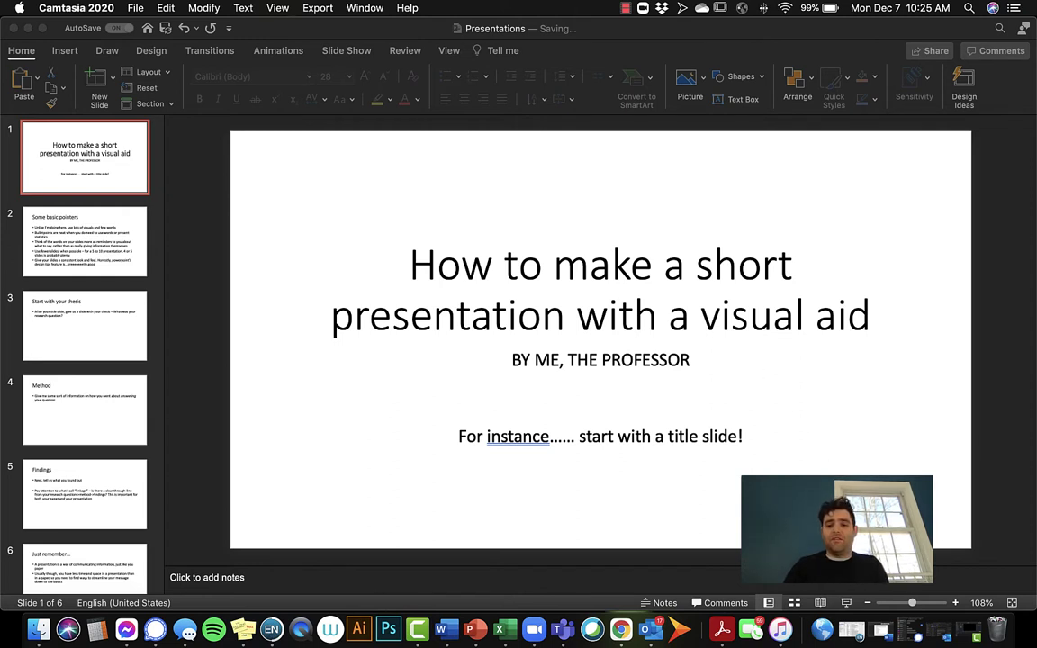
Bring PowerPoint forward and advance from the title slide to slide 2, 'Some basic pointers'.
click(802, 429)
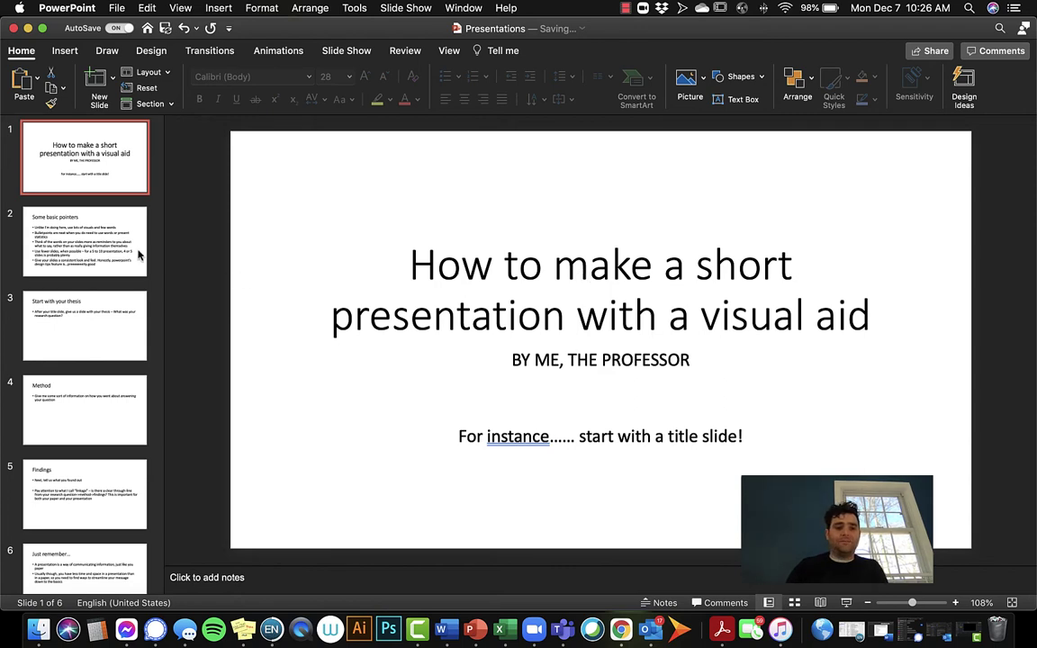
key(Down)
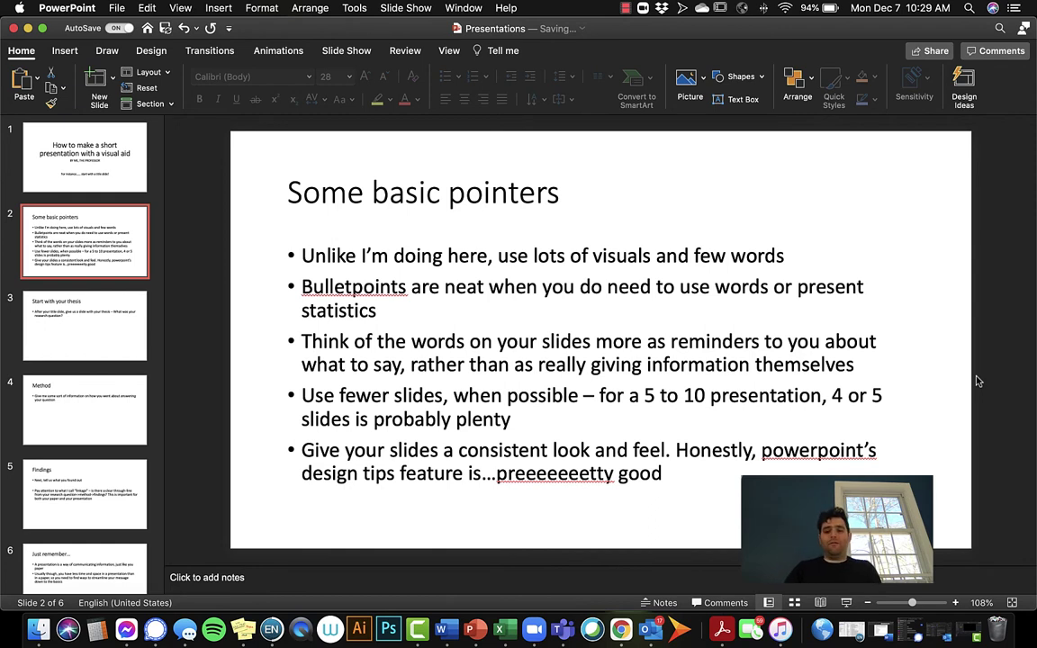
Insert 'minute' so the fourth bullet reads '5 to 10 minute presentation'.
click(640, 357)
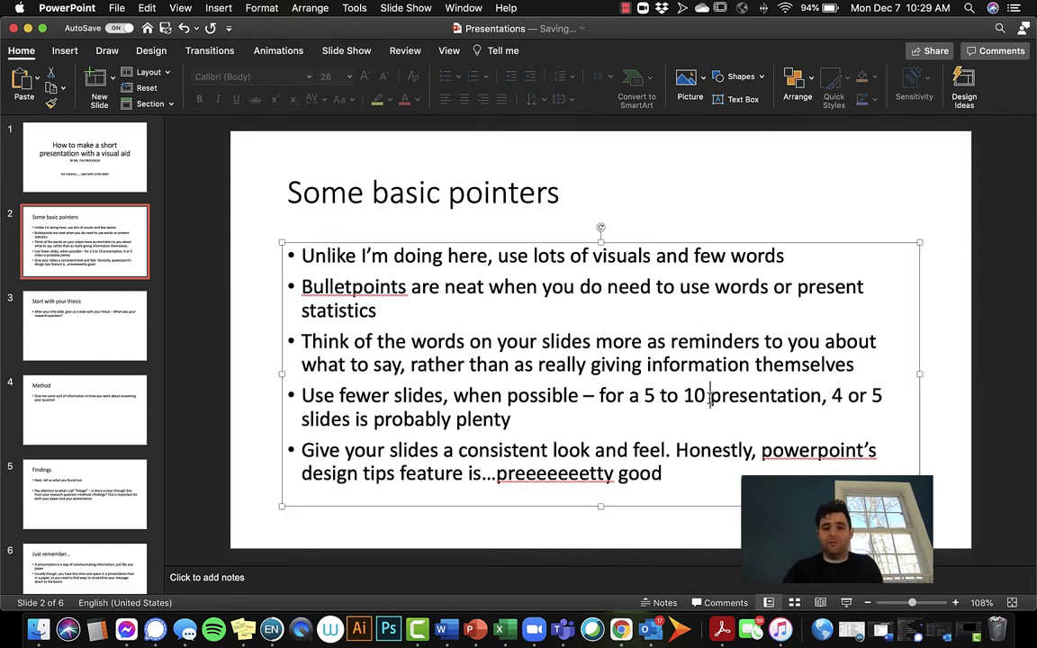
text(minute)
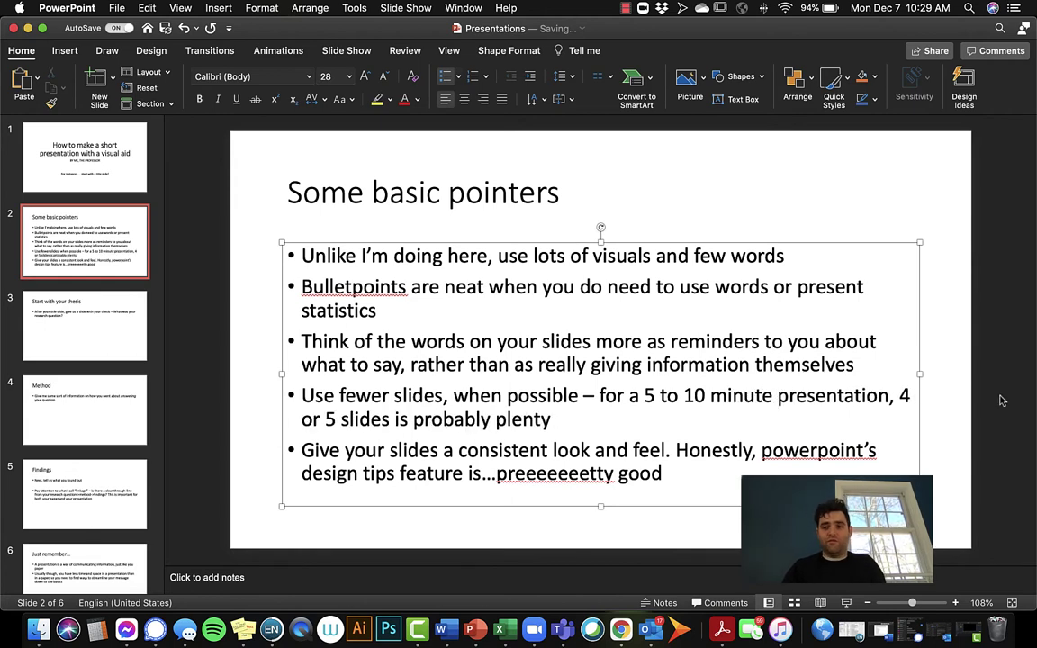
click(939, 401)
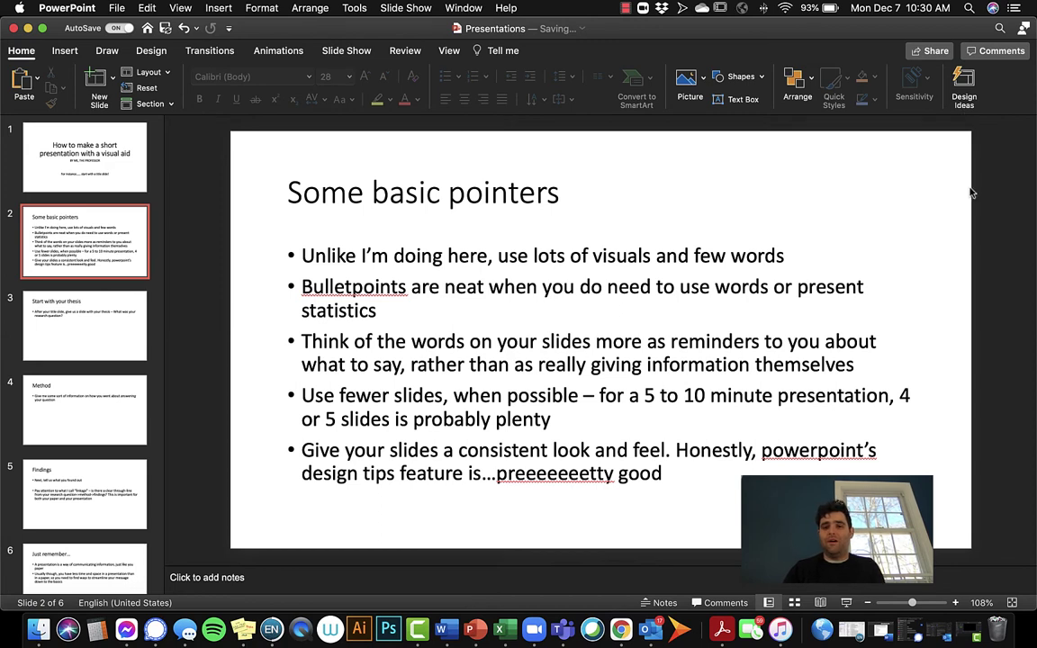
Return to the title slide and preview Design Ideas: chairs, blue splash, dark diagonal.
click(90, 171)
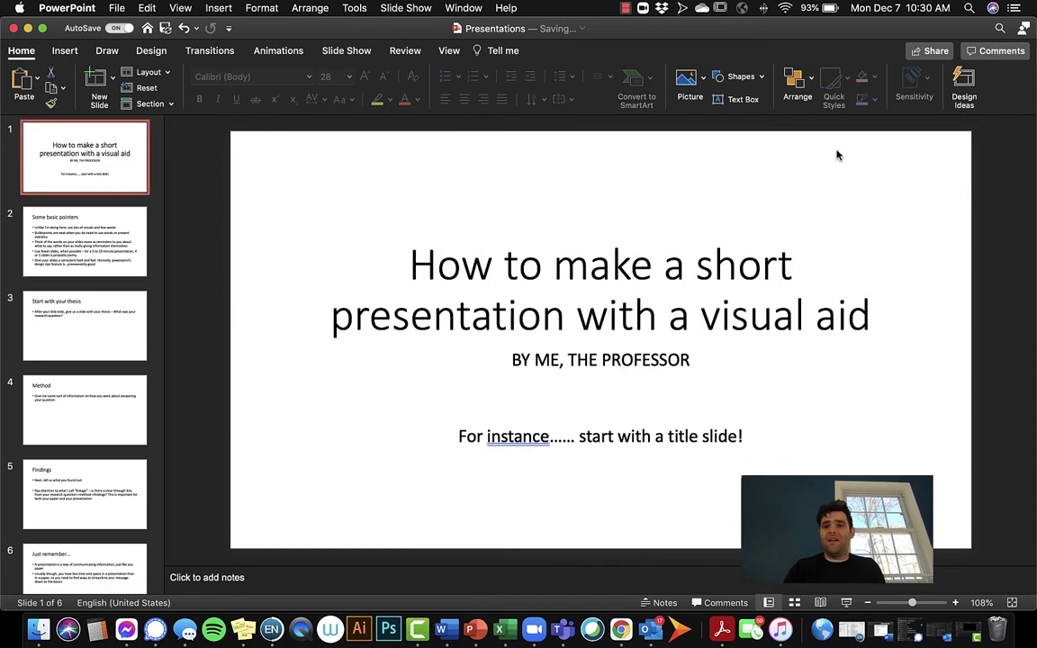
click(961, 86)
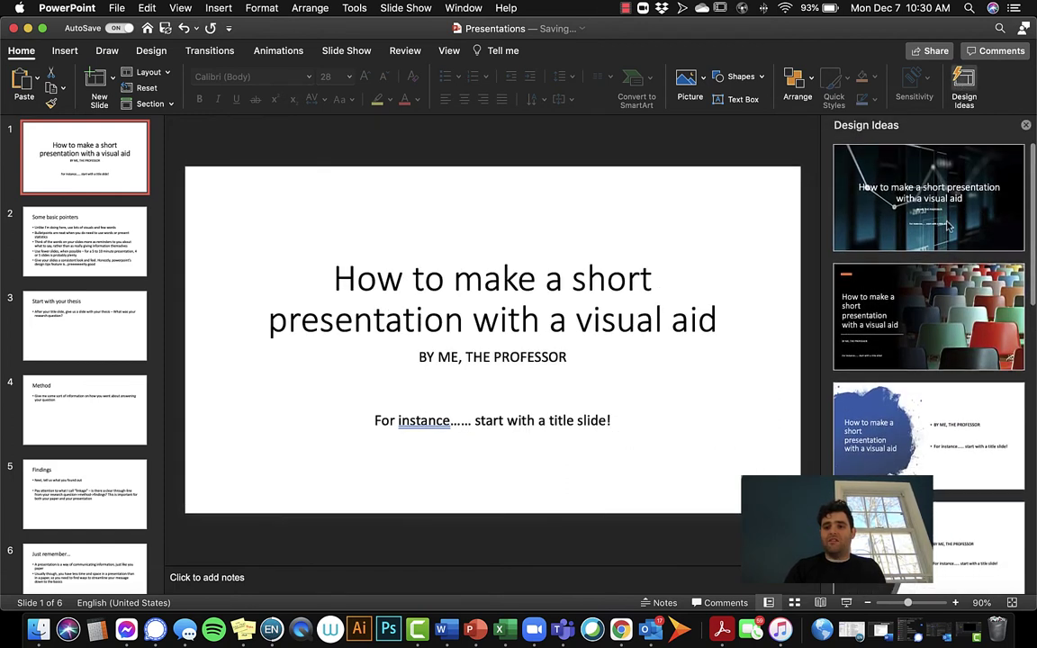
click(947, 227)
click(945, 317)
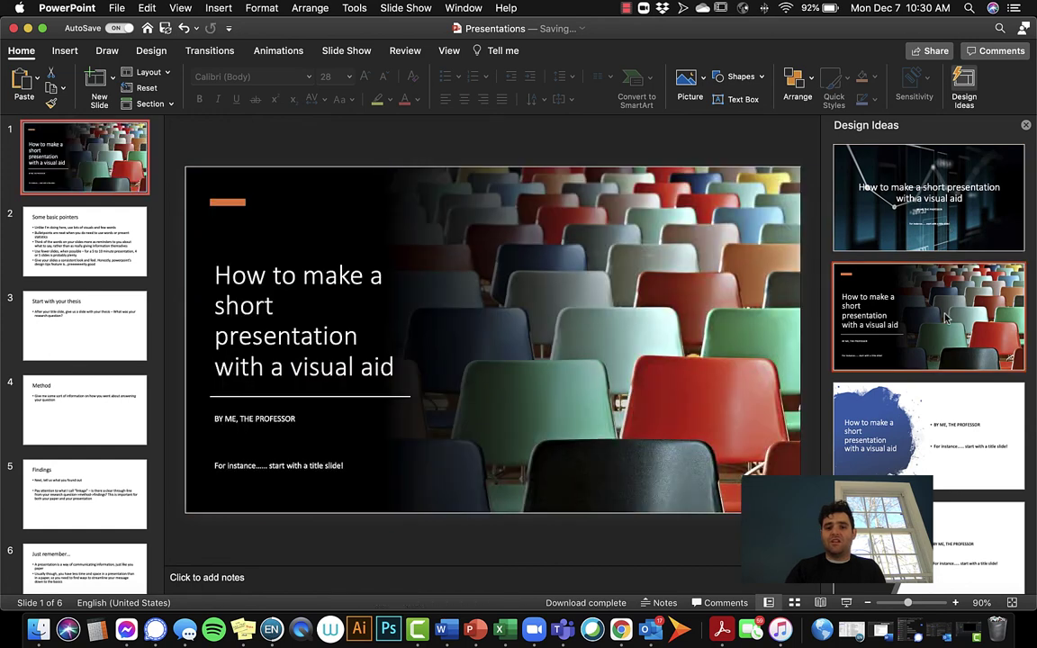
click(946, 396)
scroll(949, 423, down, 2)
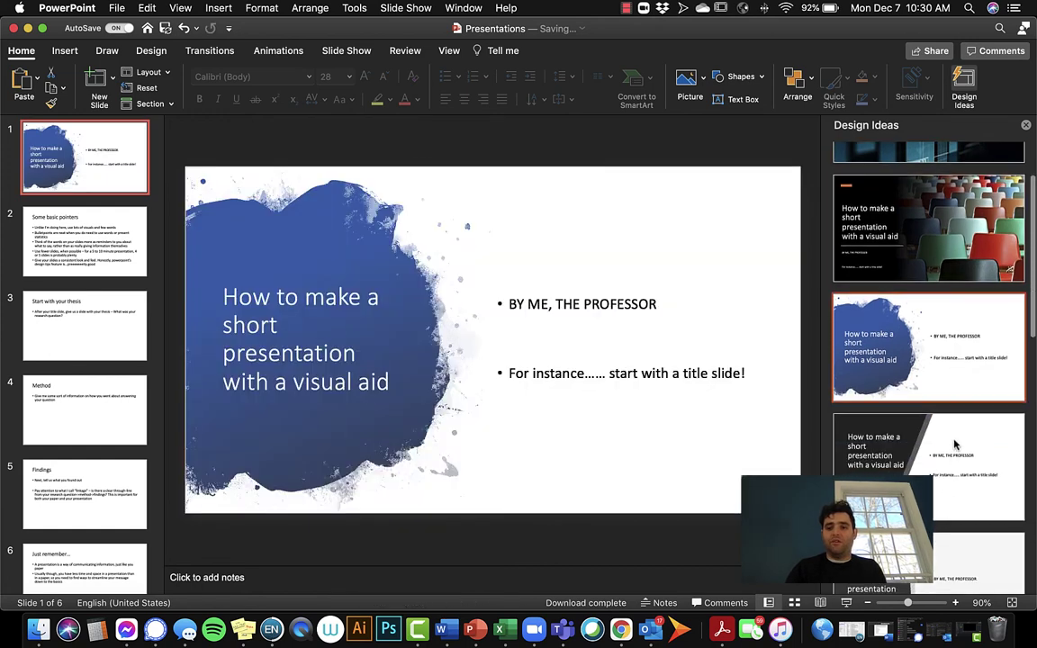
click(952, 456)
Try the orange half-circle, blue presenter-icon and centred-icon designs on slide 1.
scroll(951, 459, down, 3)
click(952, 461)
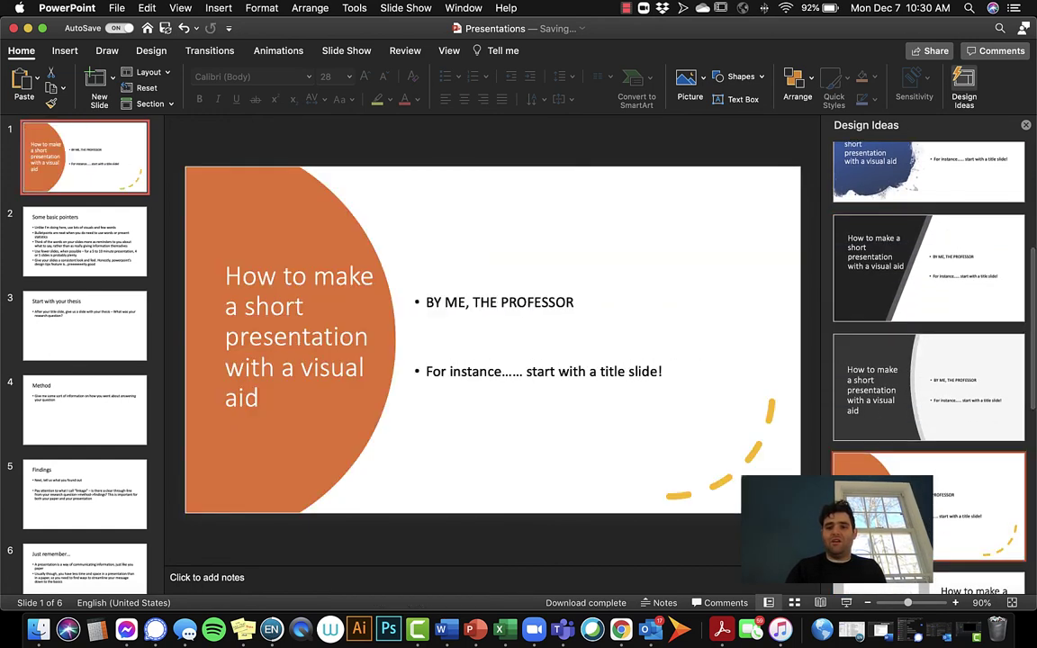
scroll(928, 360, down, 2)
click(934, 486)
scroll(934, 482, down, 3)
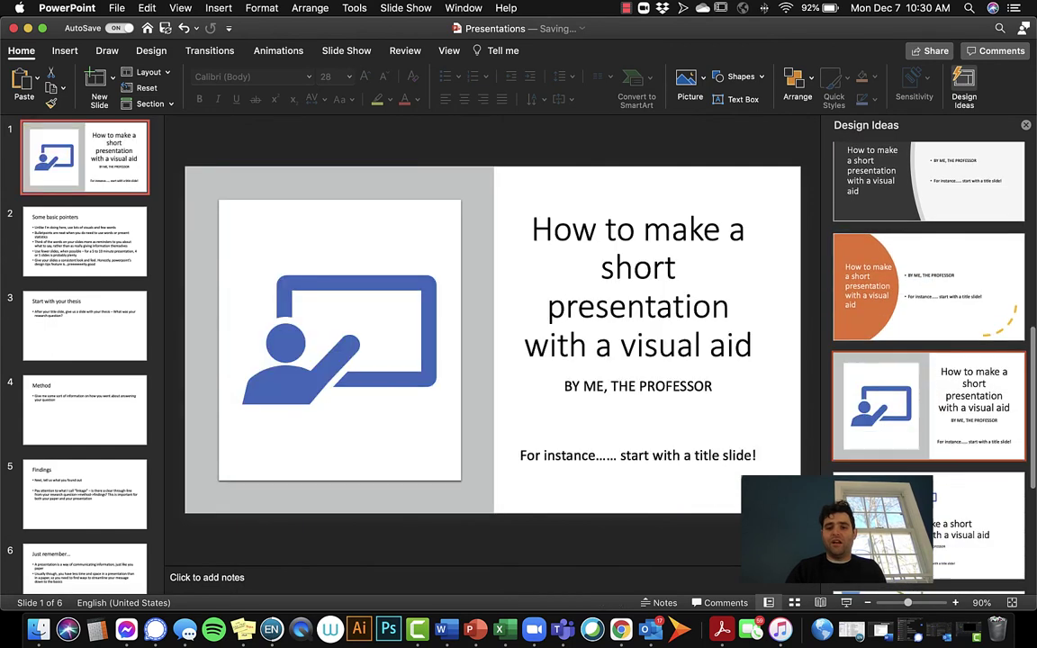
click(934, 480)
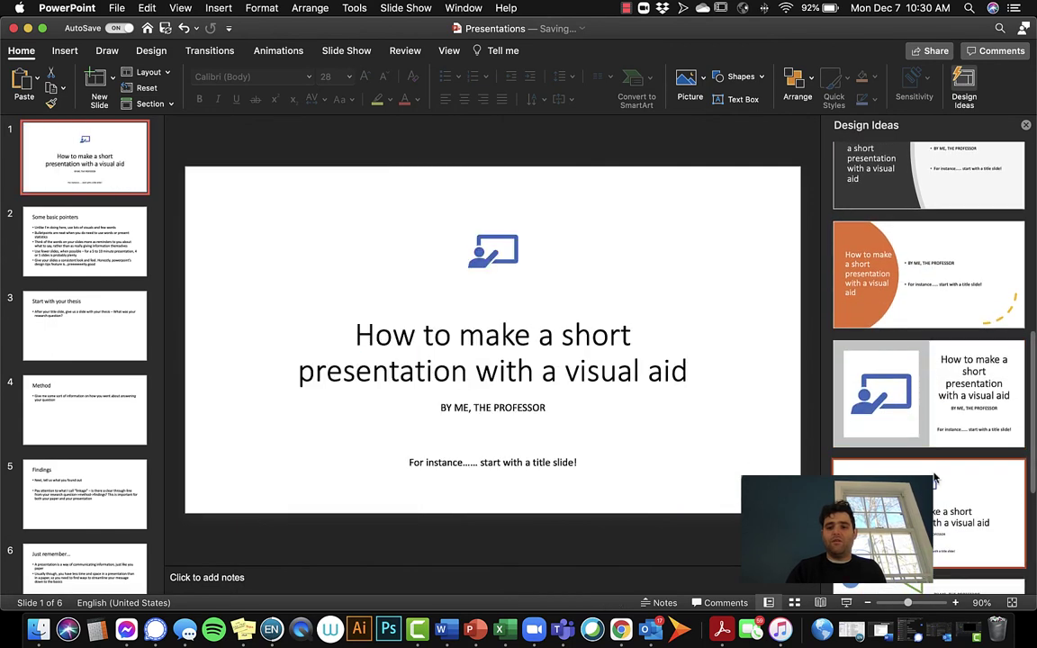
Nudge the title box upward and set the title font to Times.
click(549, 374)
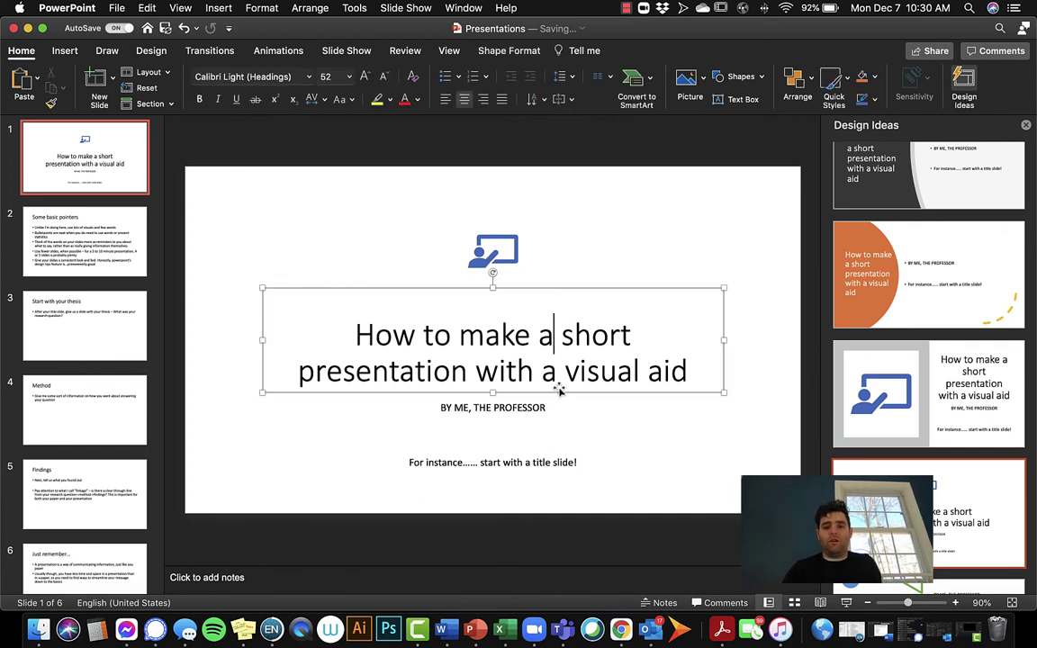
drag(560, 395, 562, 376)
double_click(596, 324)
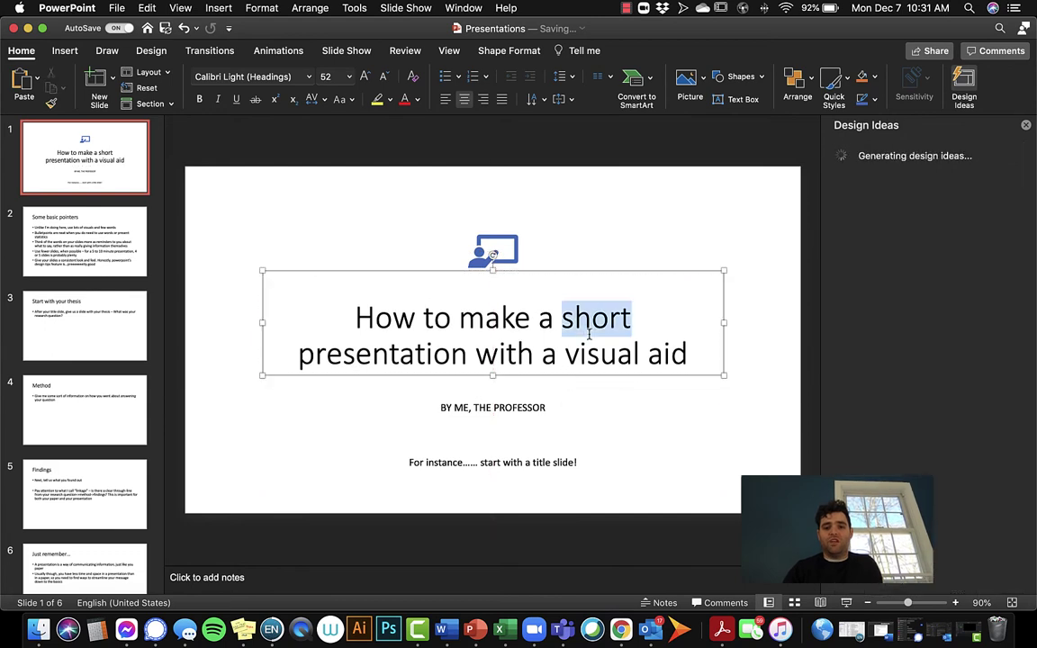
triple_click(589, 337)
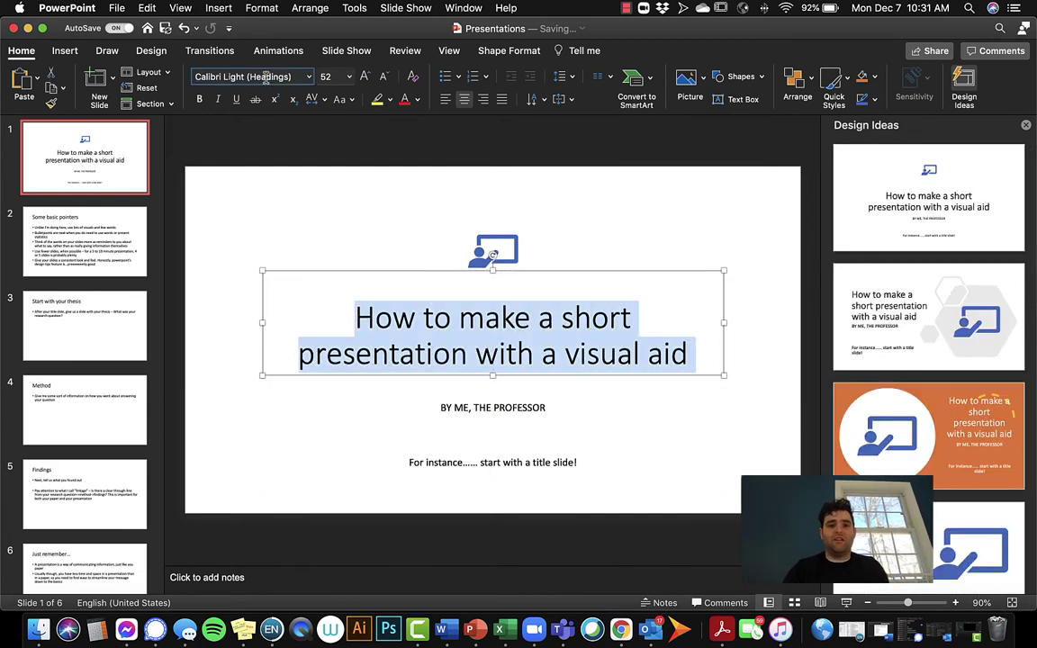
text(Times)
key(Return)
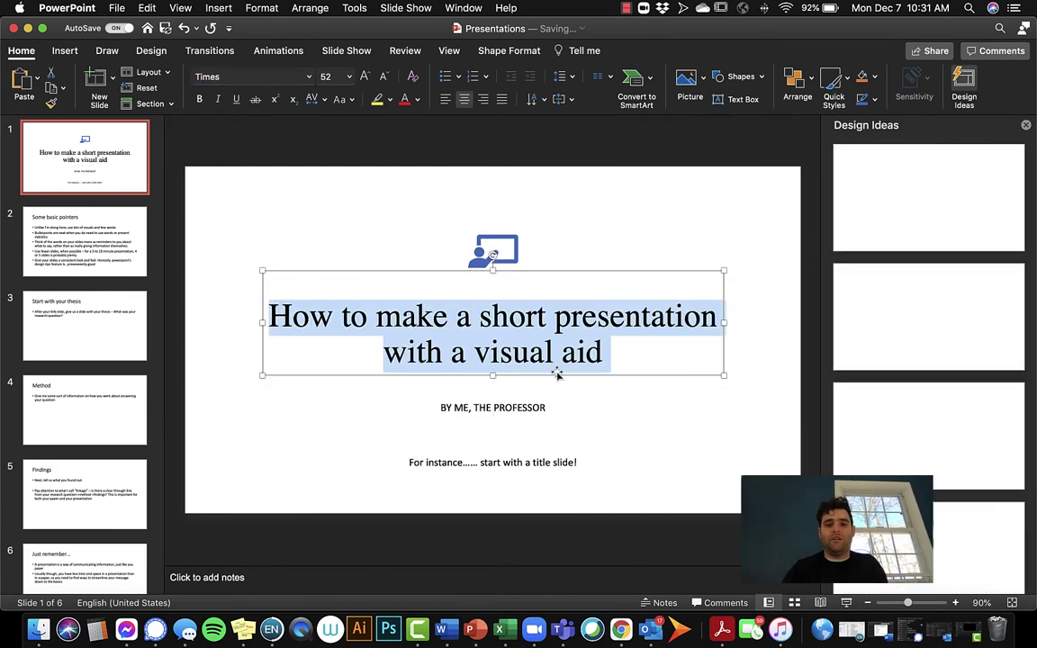
Apply the orange circle-icon design to slide 1, then go to slide 2.
click(576, 399)
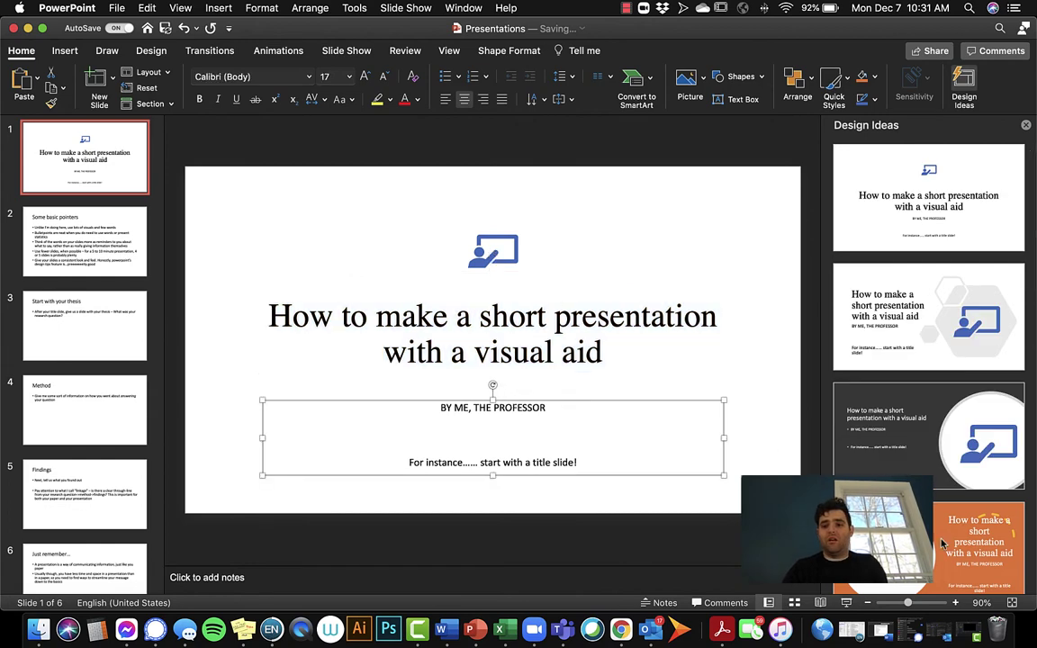
scroll(952, 551, down, 2)
click(875, 337)
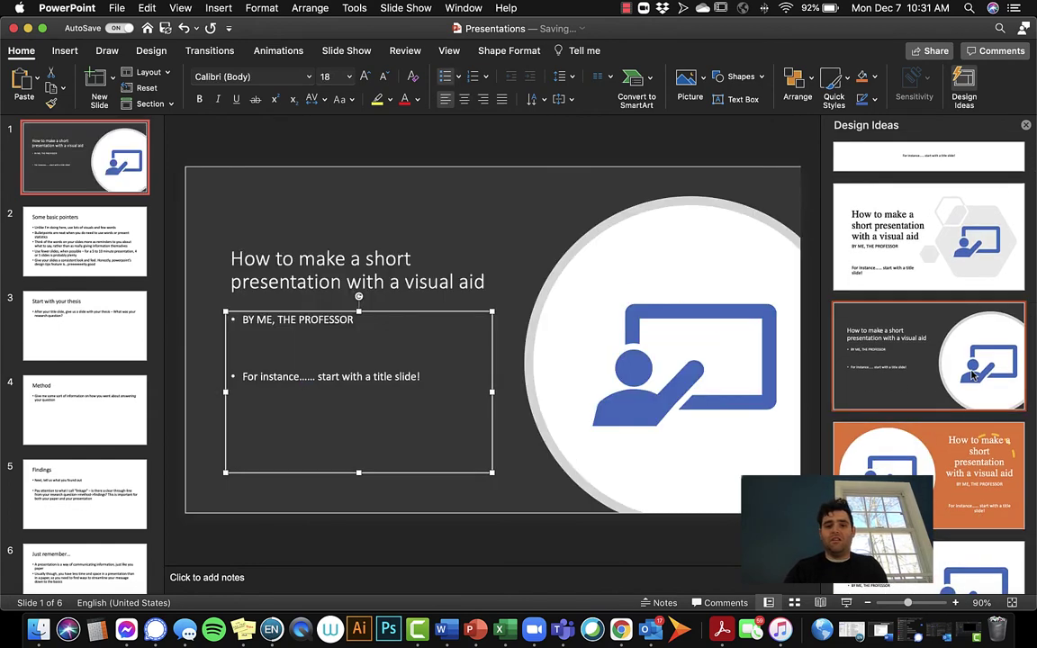
click(891, 438)
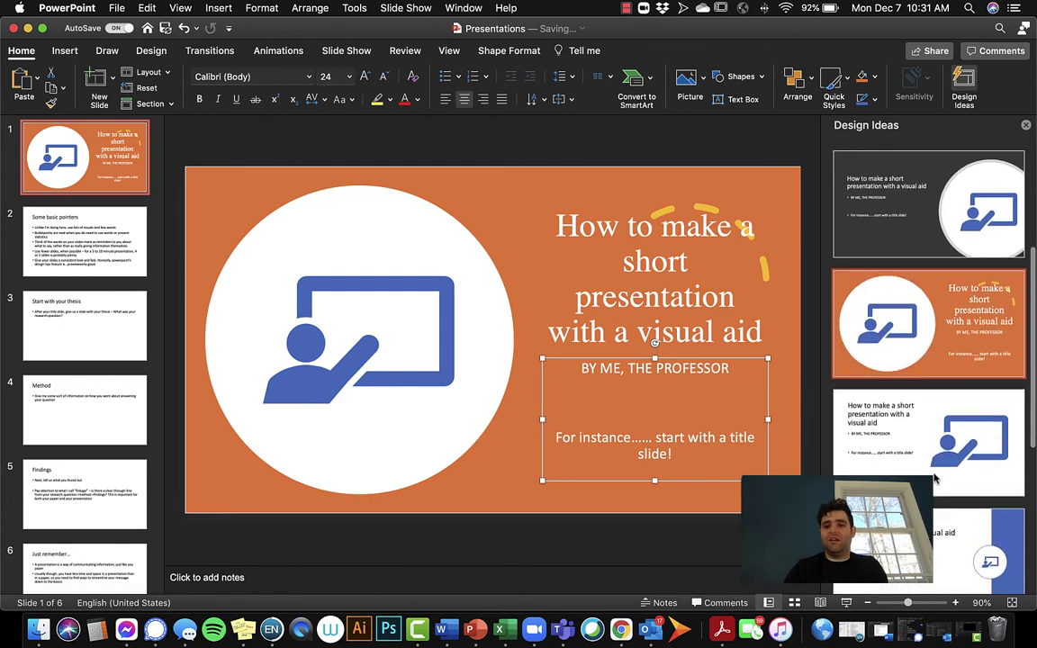
click(124, 220)
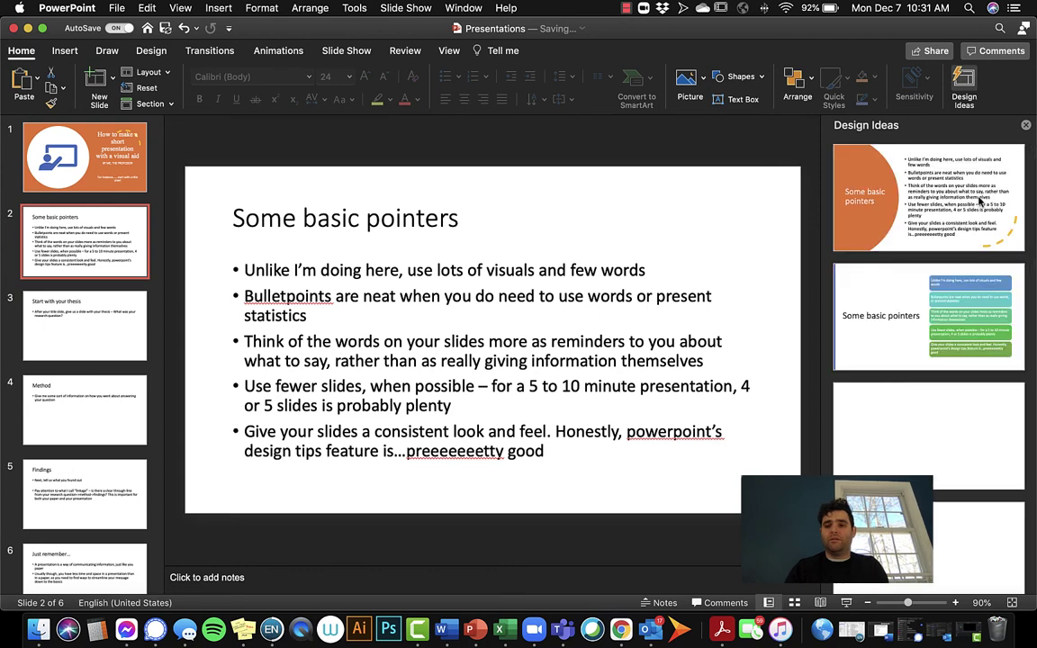
Apply the orange half-circle design to slide 2 and the orange circle-icon design to slide 3.
click(941, 250)
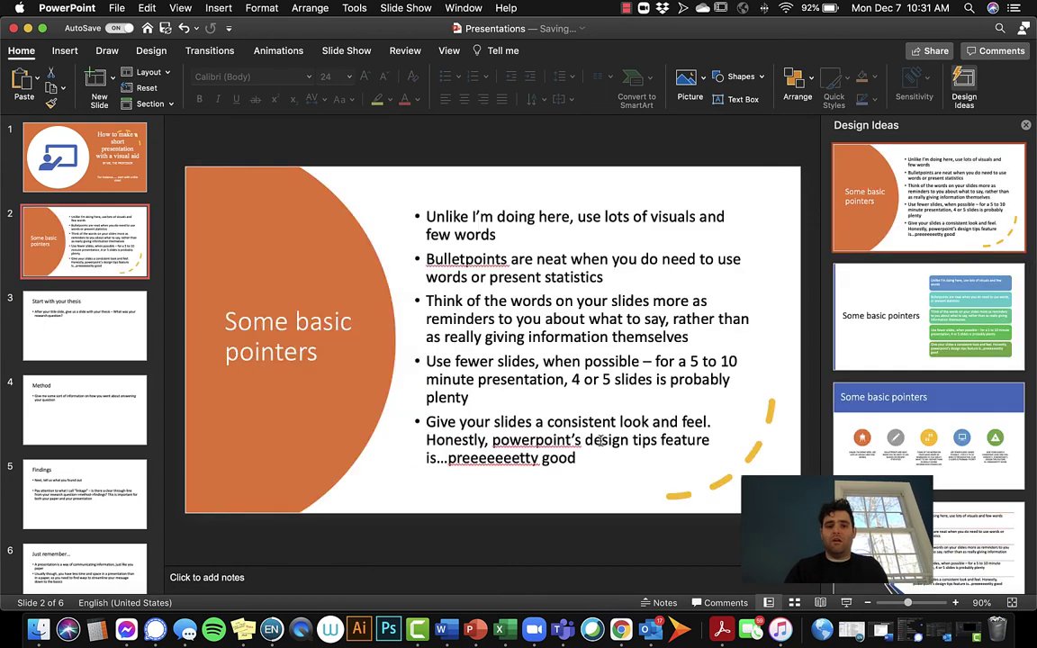
click(85, 308)
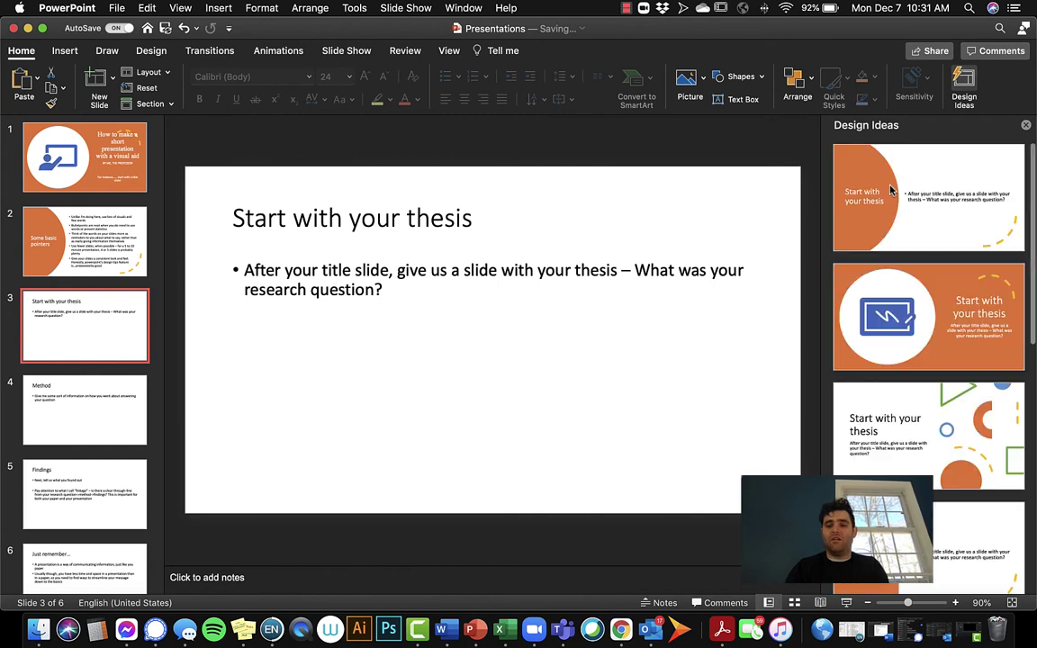
click(945, 317)
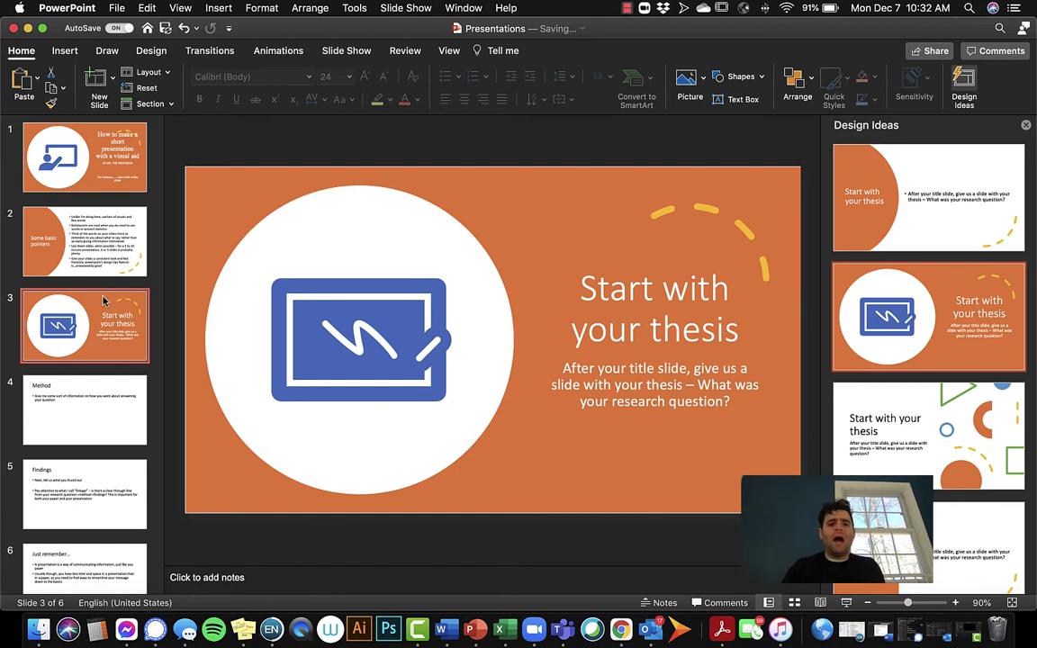
Reselect slide 3 and start the full-screen slide show from it.
click(103, 250)
click(117, 328)
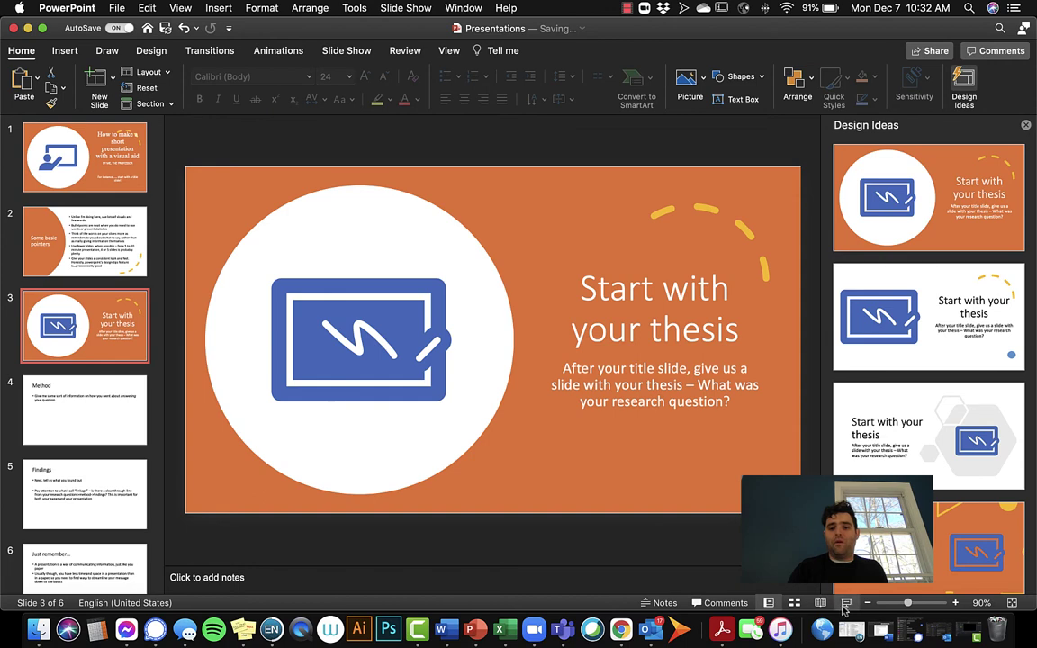
click(845, 602)
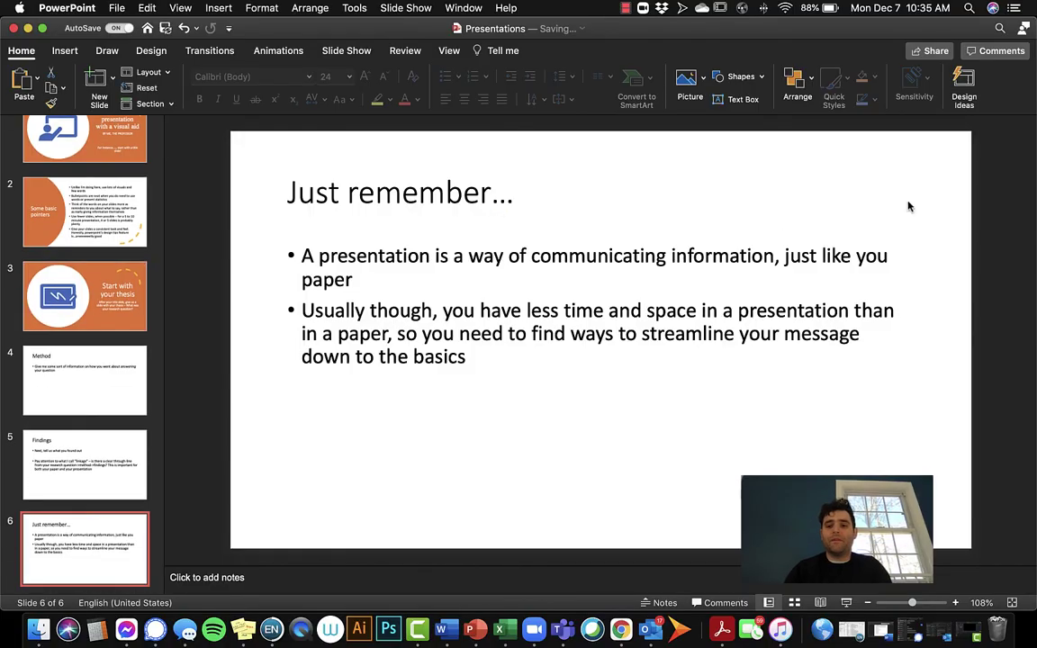
Add 'r' after 'you' so slide 6's first bullet reads 'just like your paper'.
click(889, 256)
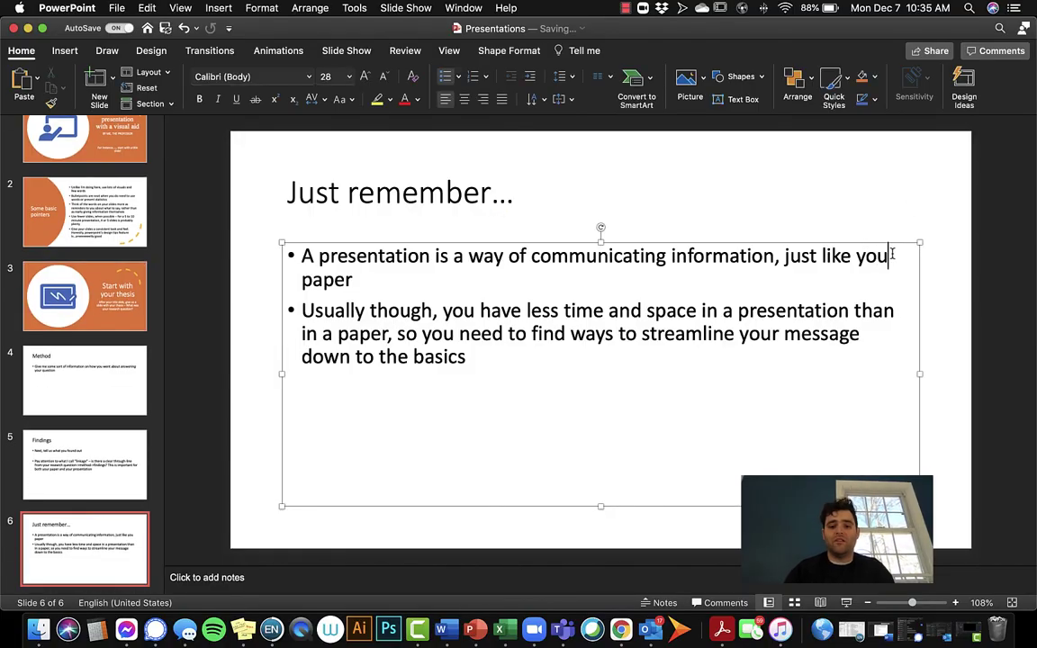
text(r)
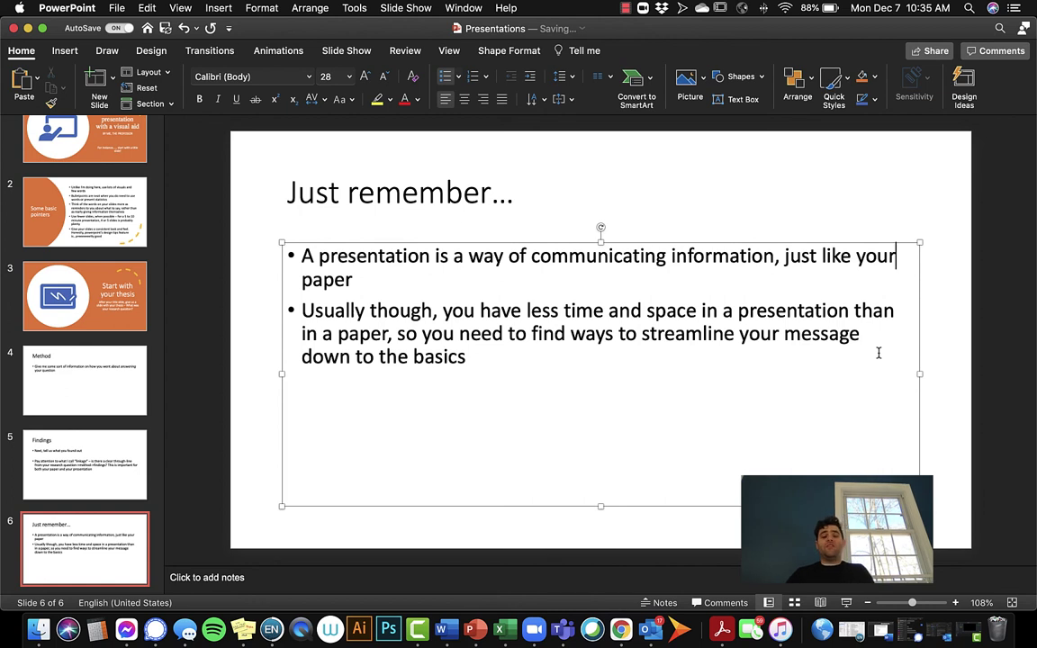